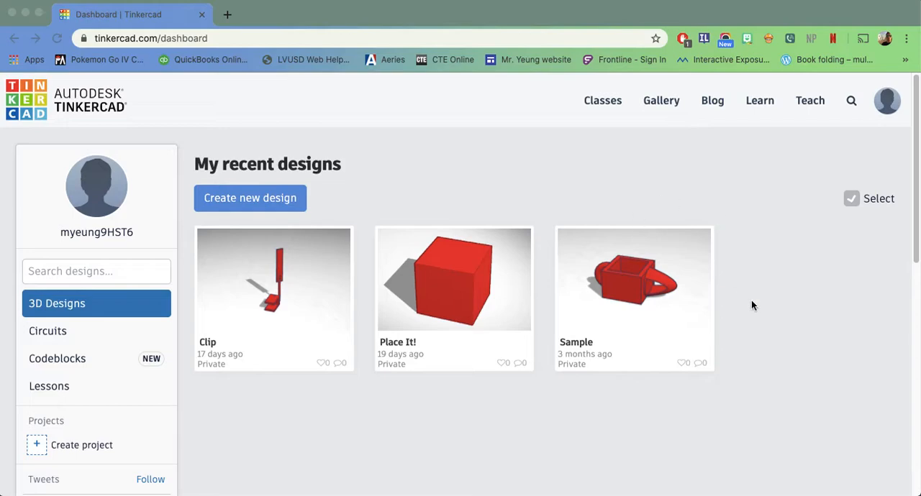
Create a new 3D design and place a red solid box in the middle of the workplane.
left_click(252, 204)
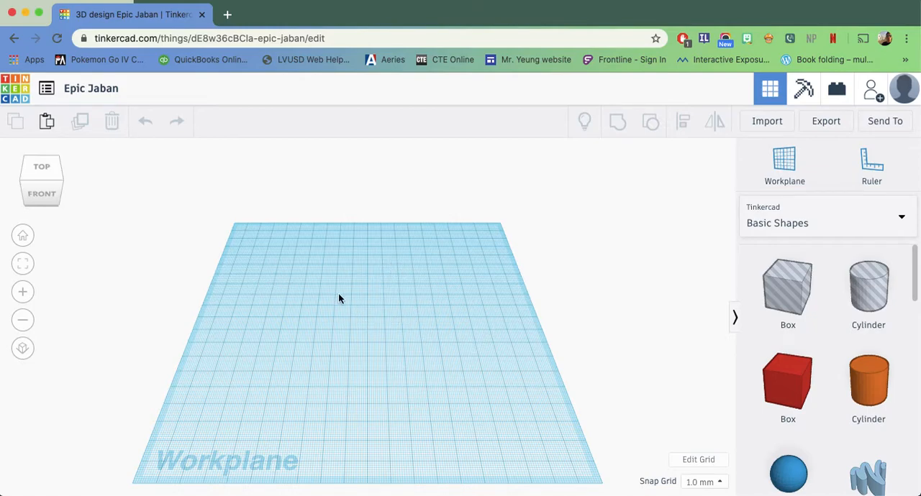
left_click_drag(268, 280, 506, 399)
mouse_move(468, 351)
right_mouse_down()
mouse_move(432, 364)
mouse_move(335, 367)
mouse_move(245, 340)
mouse_move(245, 273)
mouse_move(362, 209)
mouse_move(464, 278)
mouse_move(493, 339)
mouse_move(468, 367)
mouse_move(423, 377)
mouse_move(455, 358)
mouse_move(453, 345)
mouse_move(294, 328)
mouse_move(283, 298)
mouse_move(495, 338)
mouse_move(461, 351)
mouse_move(467, 339)
right_mouse_up()
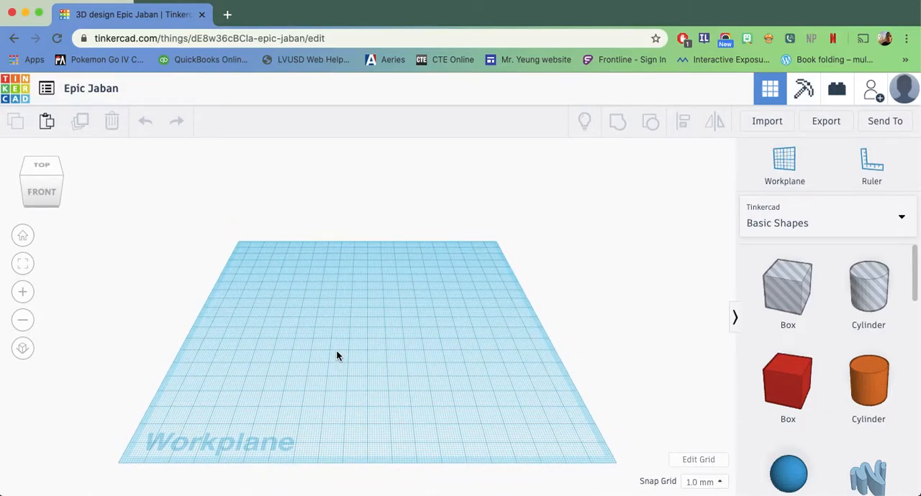
left_click(53, 185)
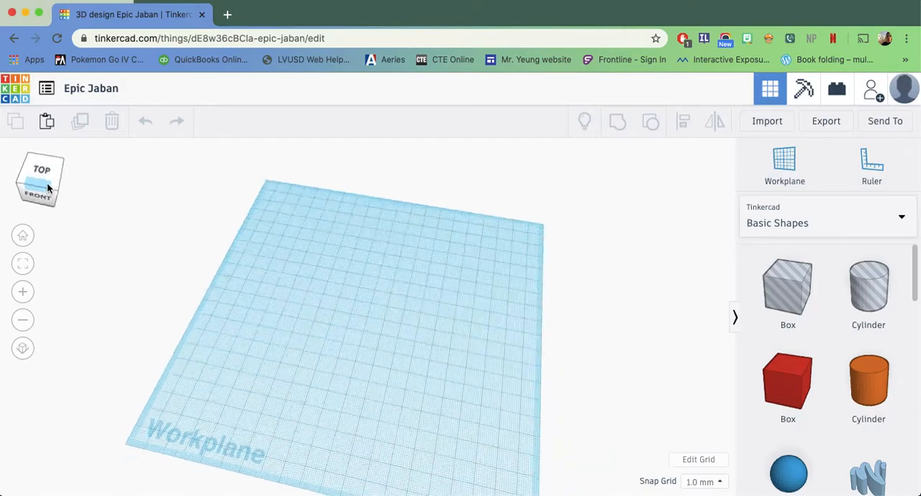
left_click(39, 189)
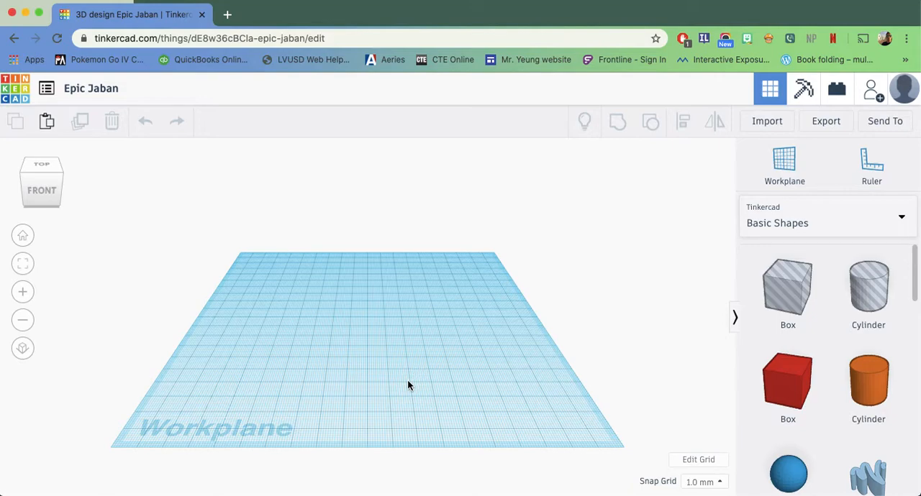
right_click_drag(428, 353, 428, 354)
left_click_drag(797, 392, 367, 351)
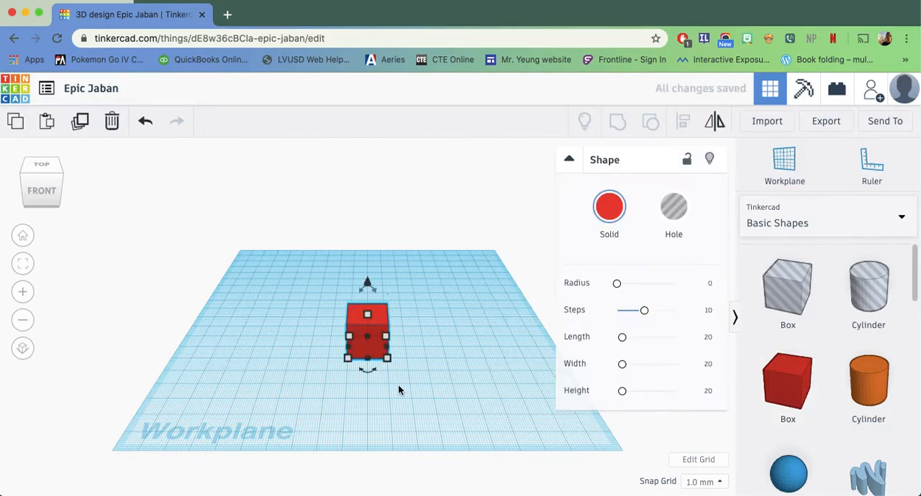
Resize the box by its handles, reducing one base side to about 19 mm and the height to about 17 mm.
scroll(410, 390, "down", 8)
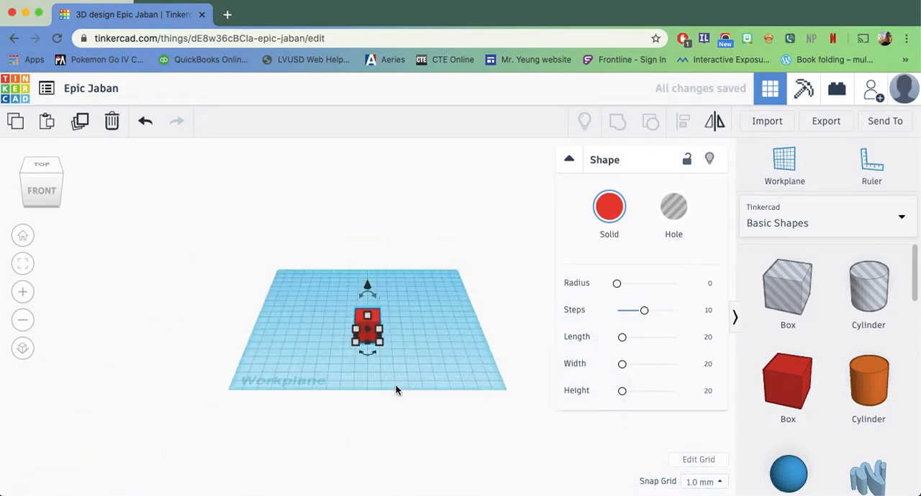
scroll(395, 391, "up", 8)
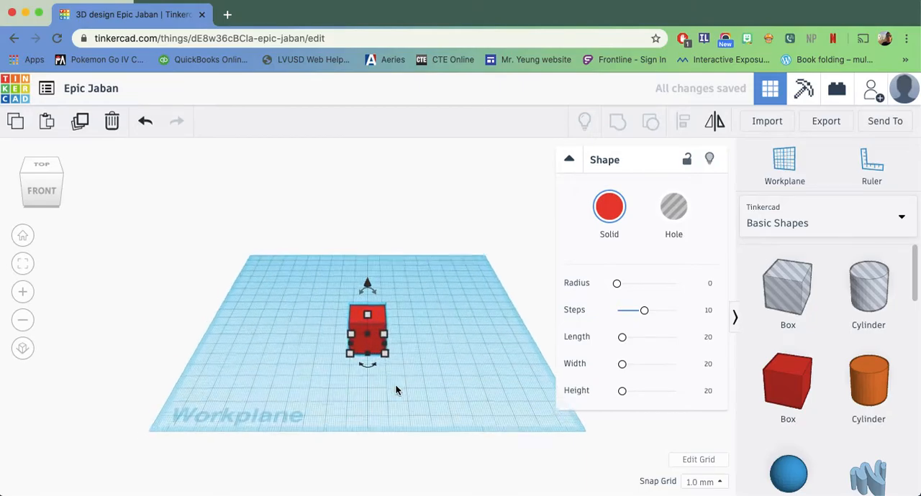
scroll(395, 389, "up", 5)
scroll(395, 389, "down", 5)
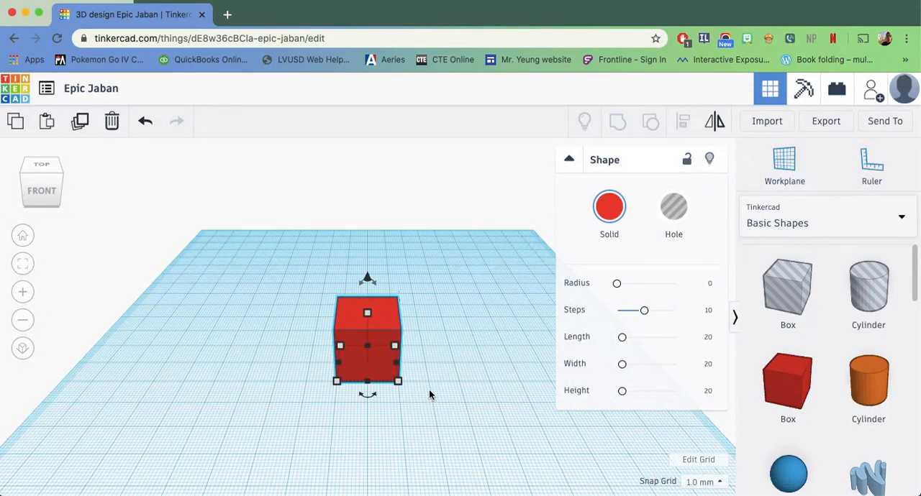
left_click(431, 374)
right_click_drag(431, 374, 305, 398)
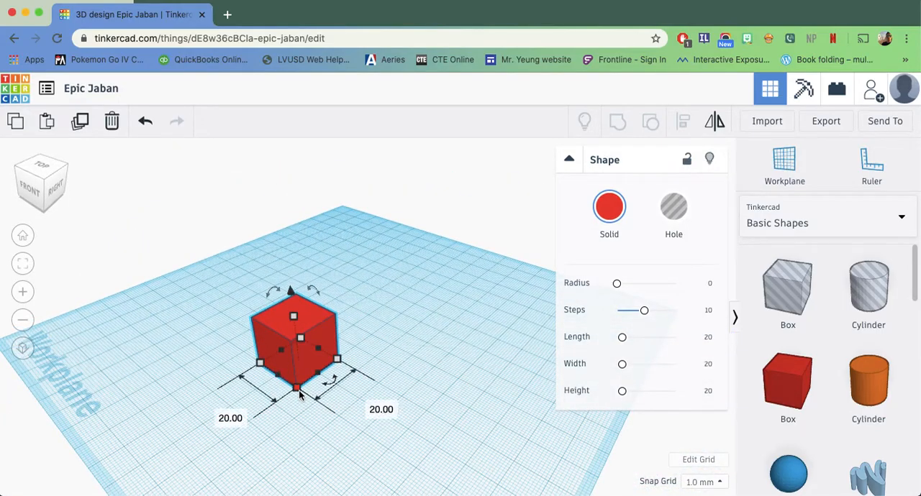
left_click_drag(297, 388, 315, 377)
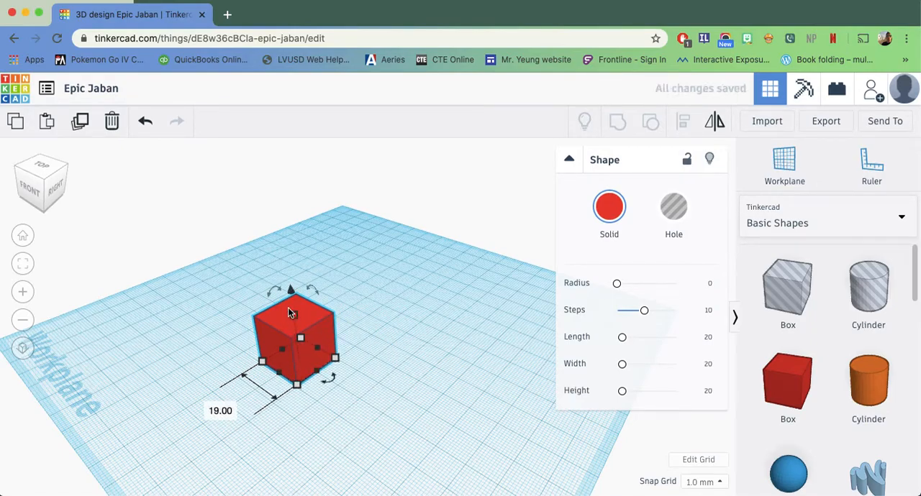
mouse_move(293, 319)
left_mouse_down()
mouse_move(296, 216)
mouse_move(309, 320)
left_mouse_up()
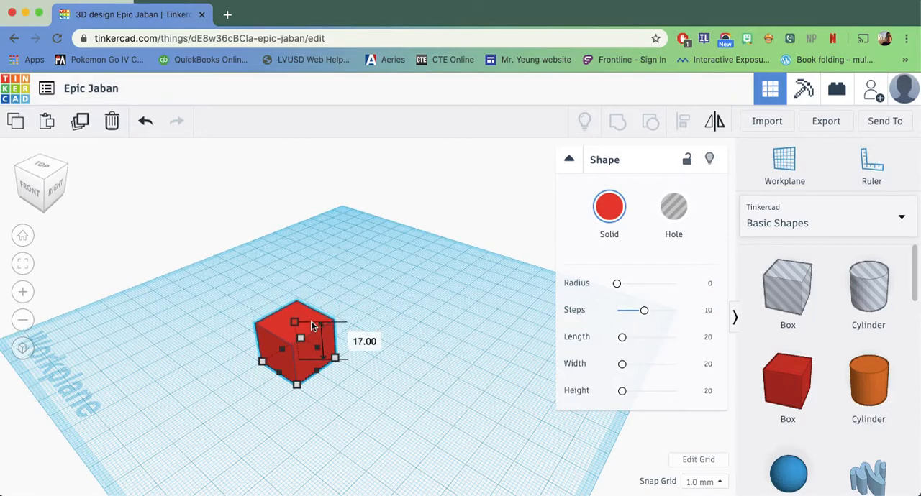
Lift the red box above the workplane and lower it back down onto the surface.
right_click_drag(411, 363, 423, 352)
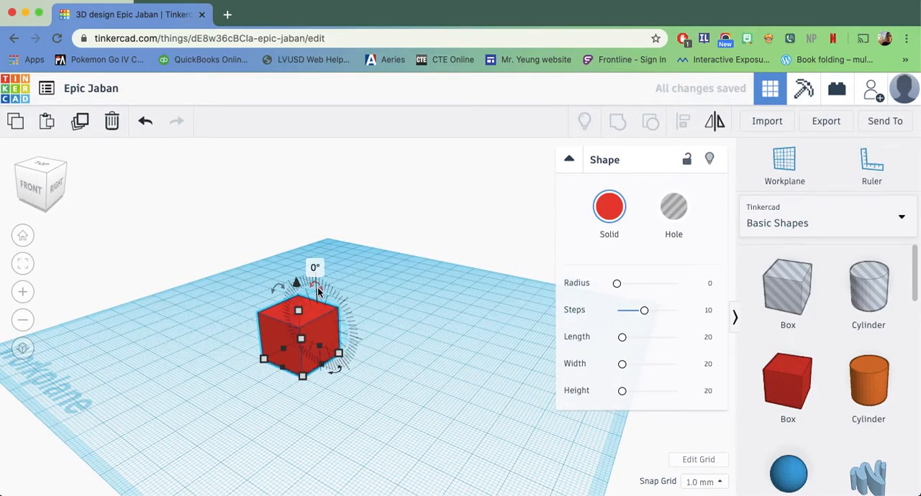
mouse_move(276, 295)
left_mouse_down()
mouse_move(225, 372)
mouse_move(287, 288)
mouse_move(276, 285)
left_mouse_up()
right_click_drag(400, 349, 383, 332)
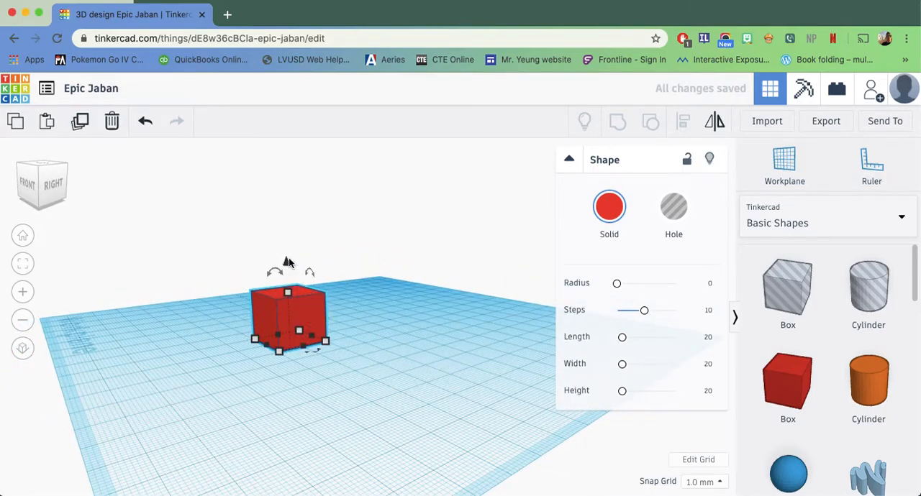
left_click_drag(287, 265, 287, 193)
right_click_drag(374, 424, 310, 413)
left_click_drag(279, 193, 283, 236)
left_click_drag(294, 364, 296, 262)
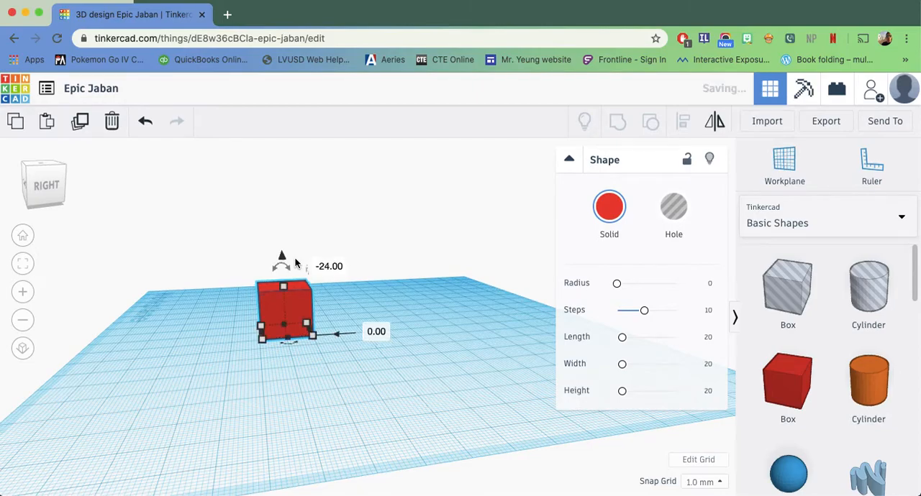
Round the red box's edges, trying a radius of 20 before setting Radius to 0.8 and Steps to 9.
right_click_drag(307, 411, 455, 419)
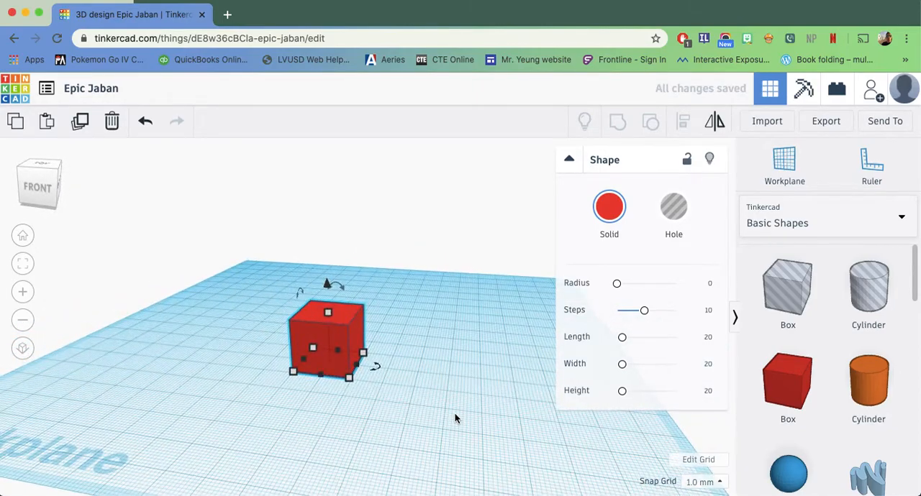
right_click_drag(445, 417, 455, 446)
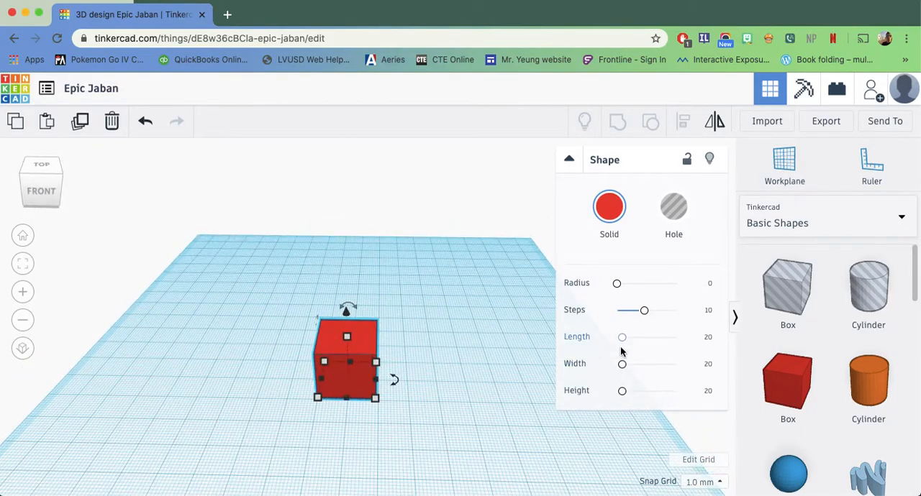
left_click_drag(617, 284, 709, 287)
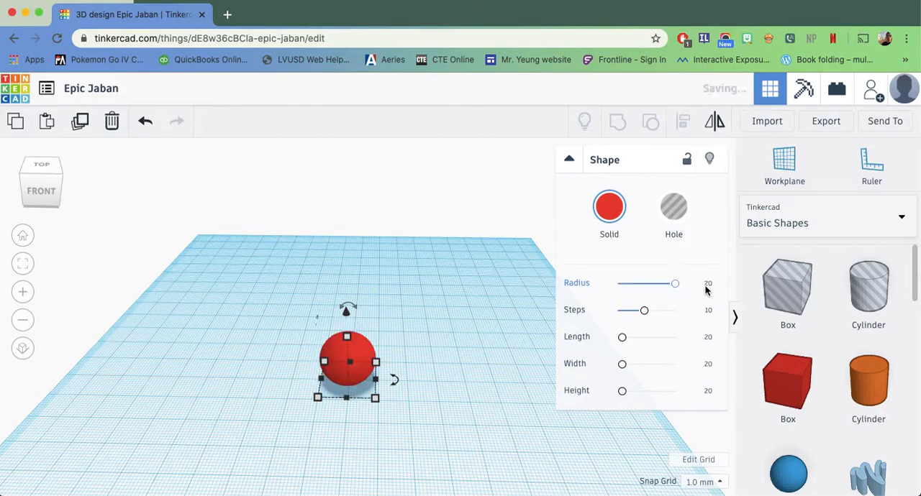
left_click_drag(674, 285, 643, 310)
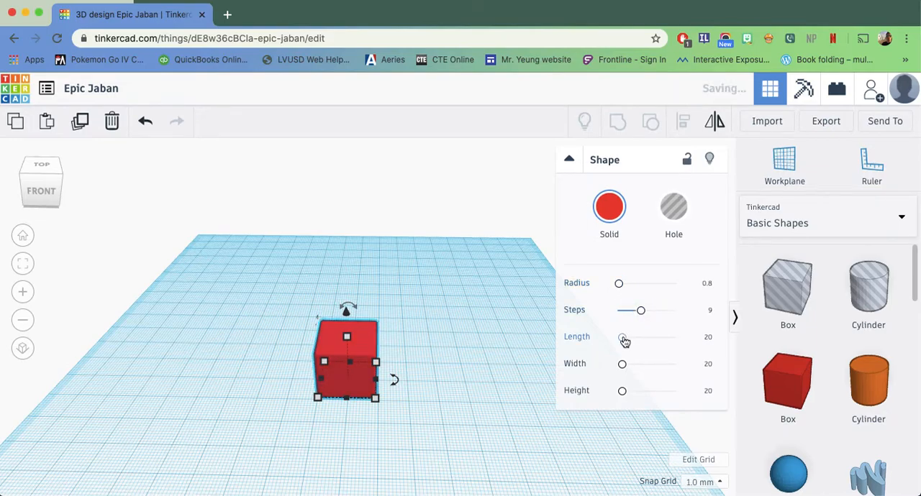
Turn the red box into a hole and switch it back to a solid.
left_click(623, 218)
left_click(611, 213)
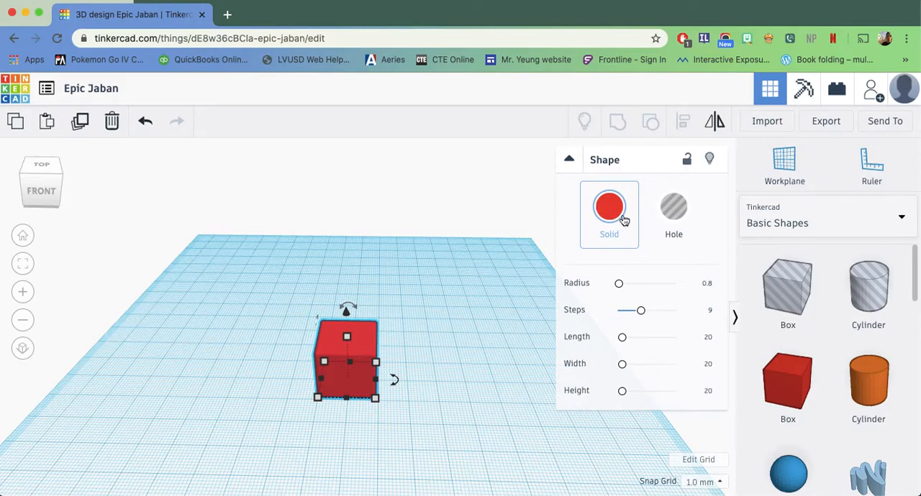
left_click(673, 210)
right_click_drag(422, 340, 418, 359)
scroll(418, 363, "up", 2)
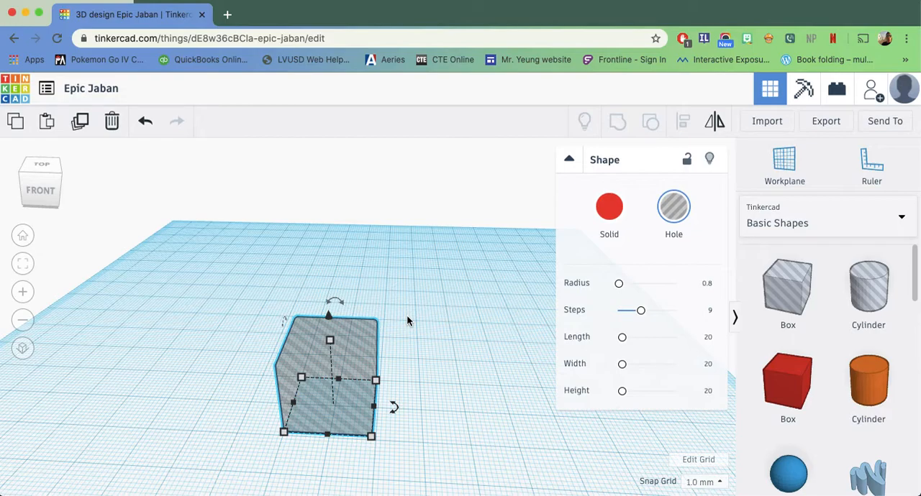
left_click(622, 216)
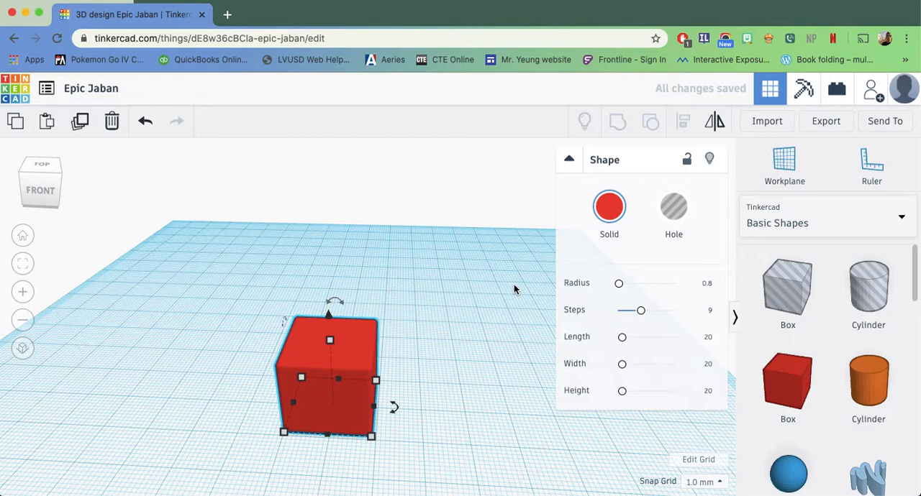
left_click(719, 130)
left_click(718, 131)
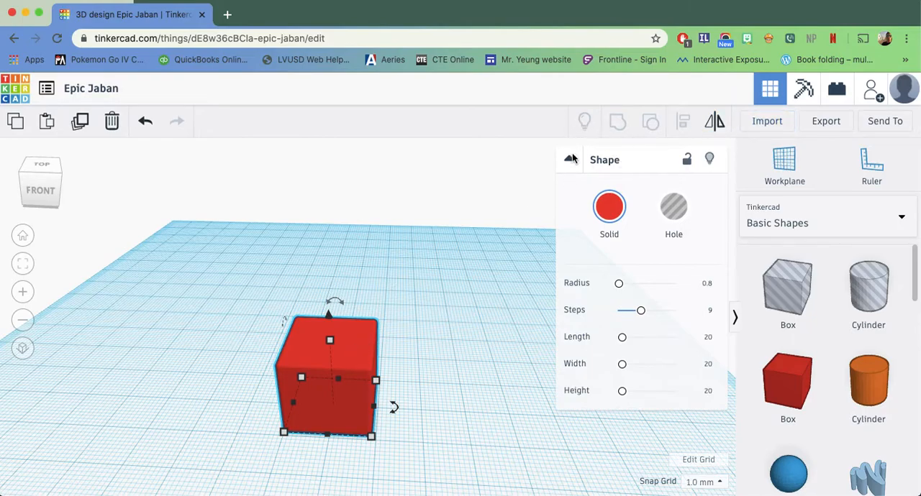
Place an orange solid cylinder so that it overlaps the red box's right side.
left_click(867, 385)
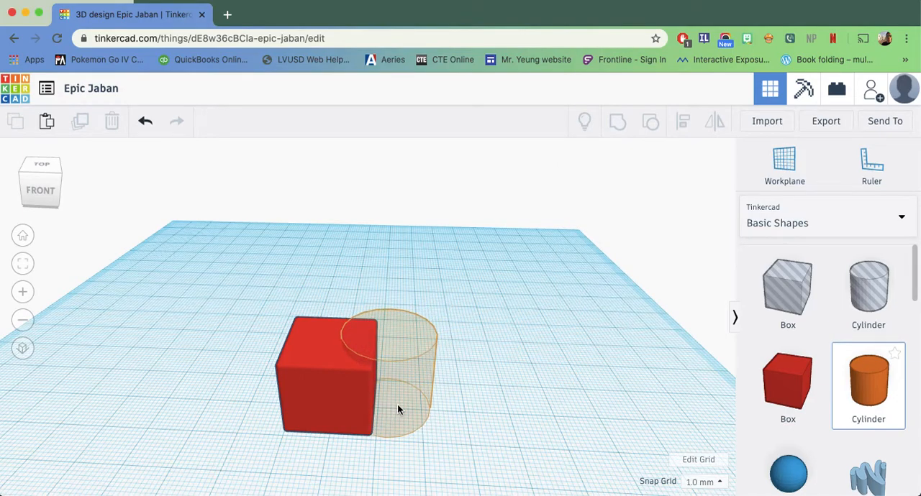
left_click(396, 407)
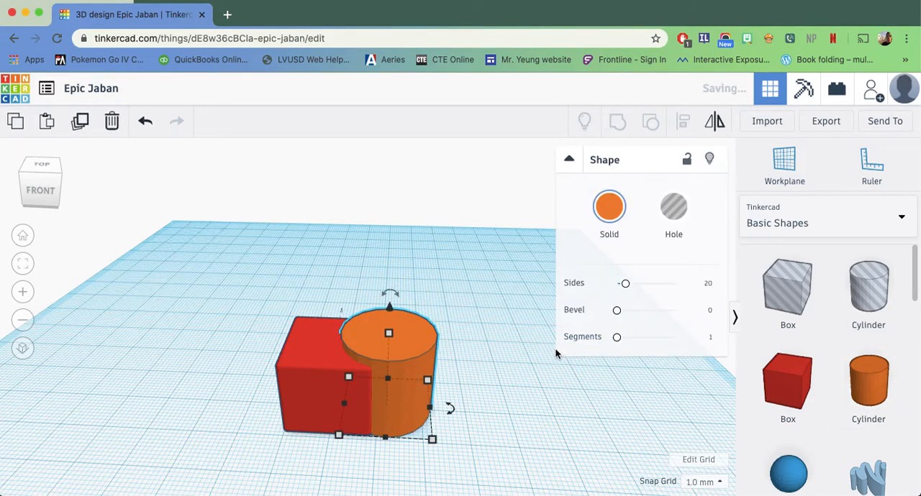
Group the box and the cylinder into one shape and move it slightly to the left on the workplane.
left_click(493, 335)
left_click_drag(497, 287, 228, 469)
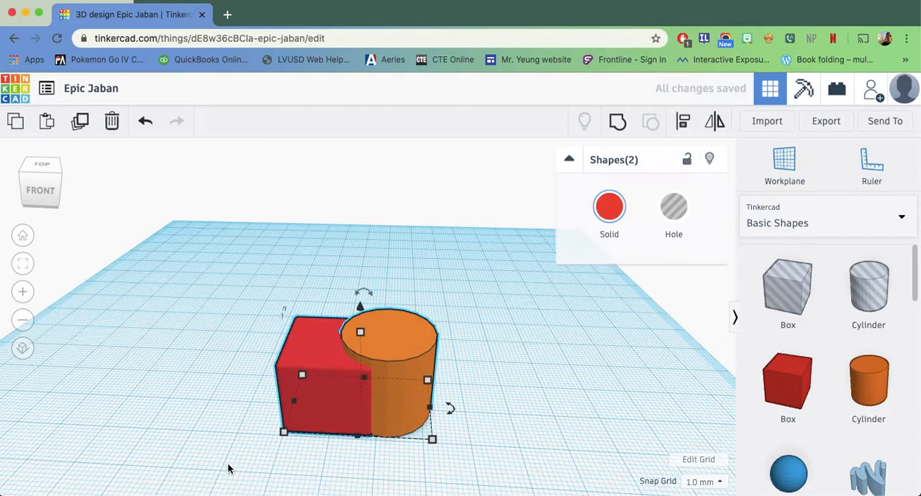
left_click(618, 122)
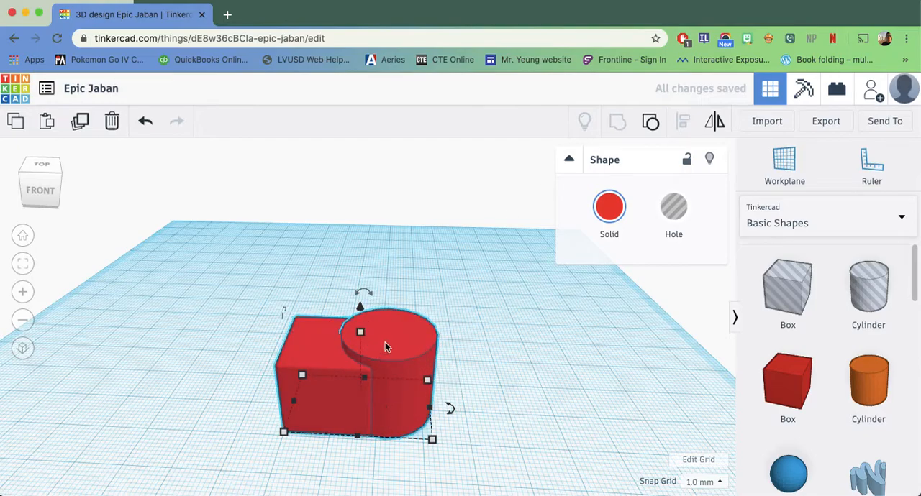
left_click(551, 338)
left_click_drag(407, 376, 380, 376)
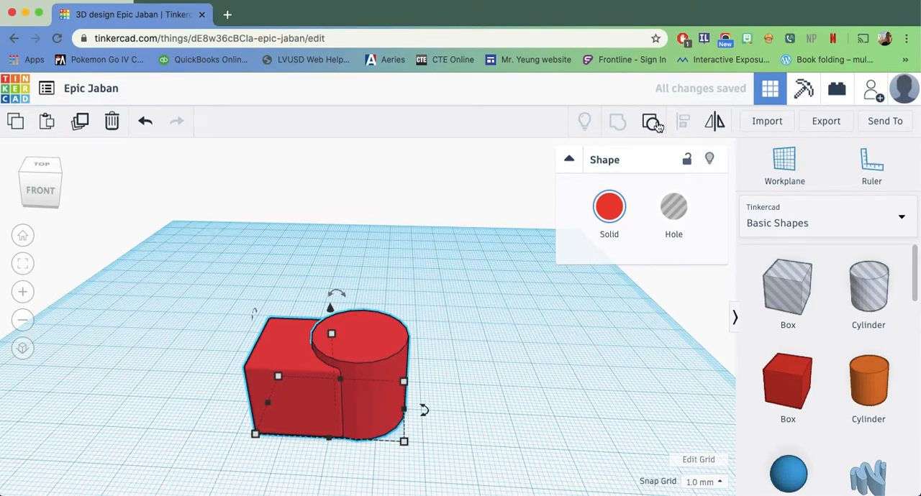
Ungroup the combined shape and move the cylinder about 18 mm to the right and 10 mm back, clear of the box.
left_click(654, 124)
left_click_drag(397, 356, 478, 338)
left_click(420, 379)
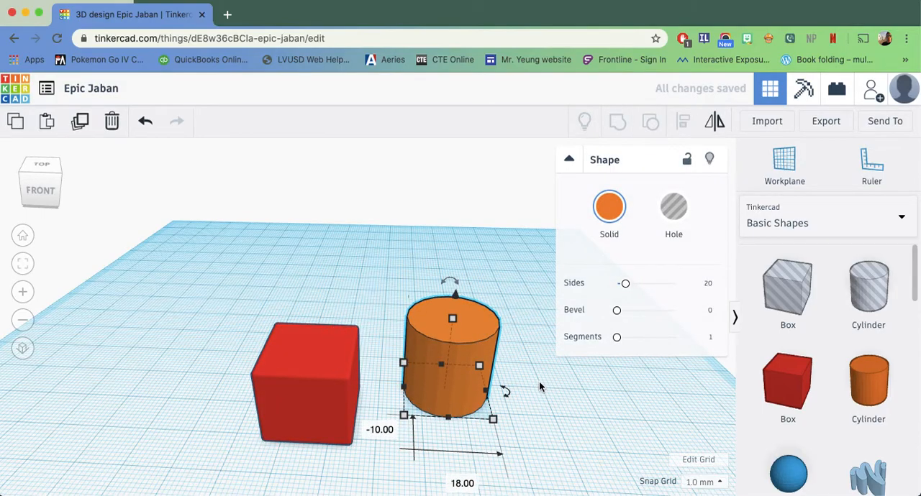
Add a Scribble shape to the workplane behind the red box.
scroll(539, 381, "down", 3)
scroll(822, 354, "down", 1)
scroll(823, 354, "down", 3)
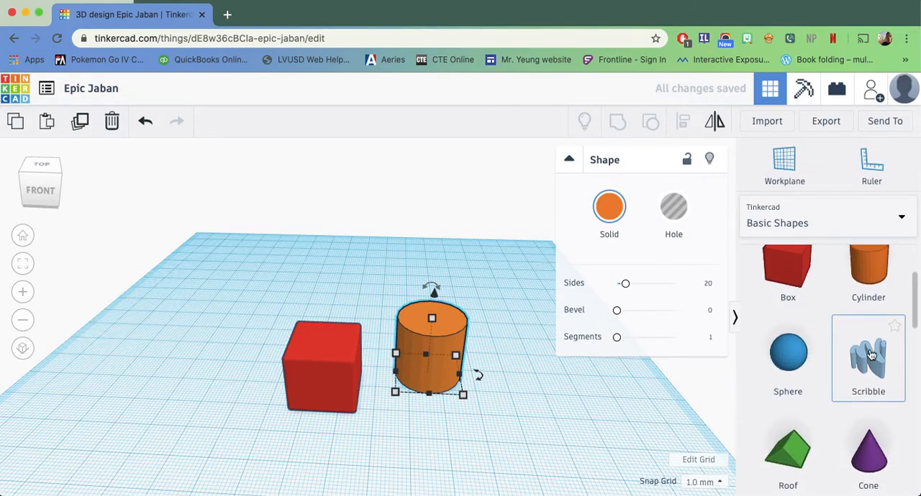
left_click(872, 356)
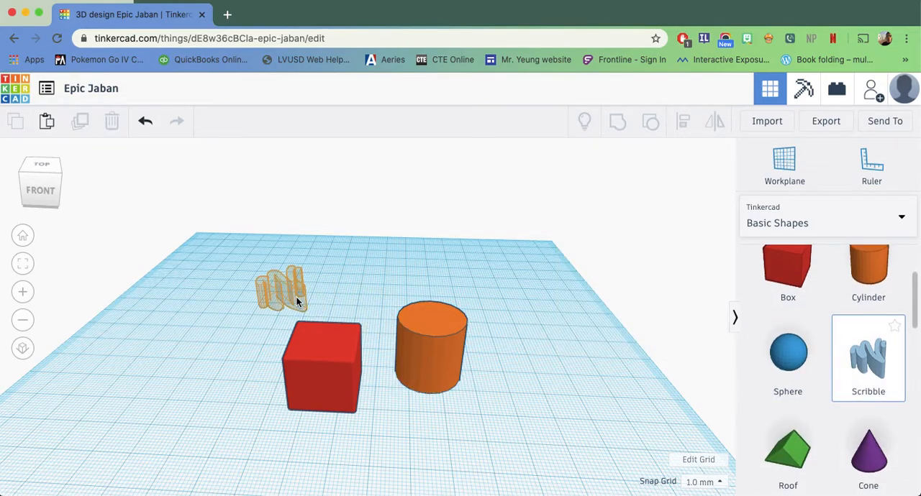
left_click(296, 295)
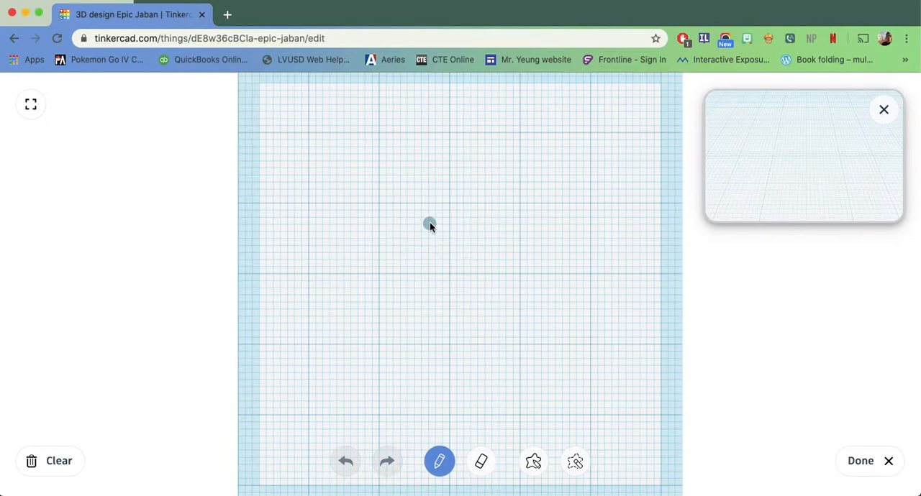
Draw a face with a rounded outline, two short eyes and a curved smile, and finish the scribble.
mouse_move(429, 225)
left_mouse_down()
mouse_move(458, 367)
mouse_move(410, 194)
left_mouse_up()
left_click_drag(374, 274, 402, 267)
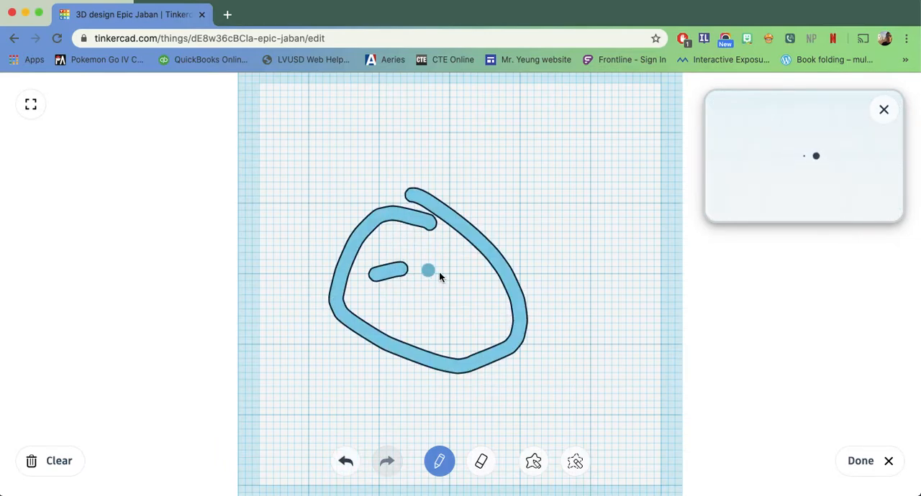
left_click_drag(420, 297, 464, 278)
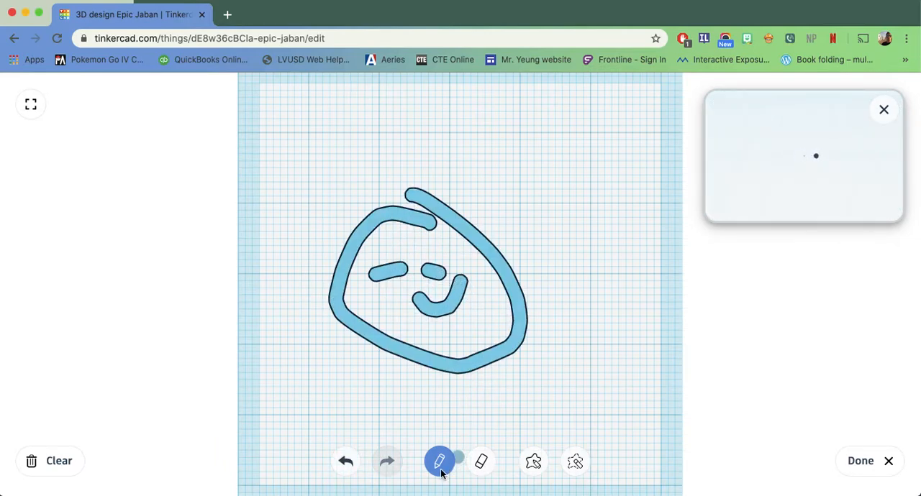
left_click(860, 461)
right_click_drag(514, 352, 497, 418)
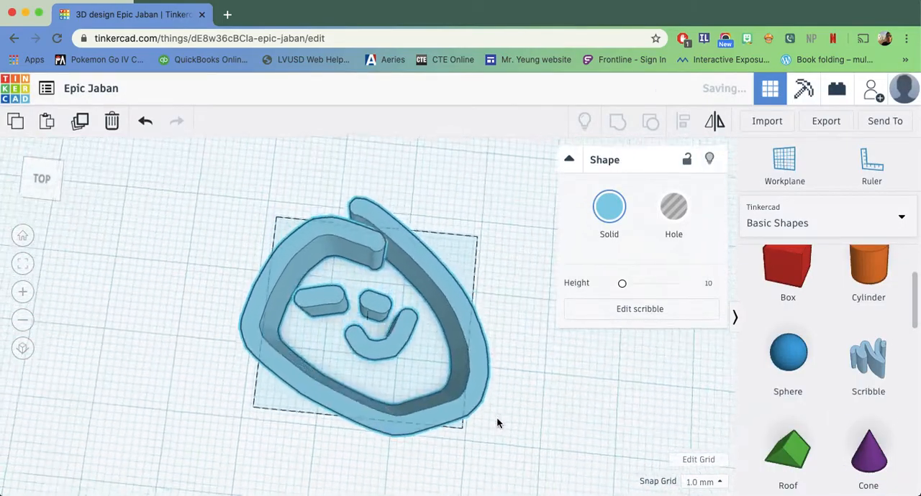
scroll(497, 415, "down", 5)
scroll(497, 415, "up", 5)
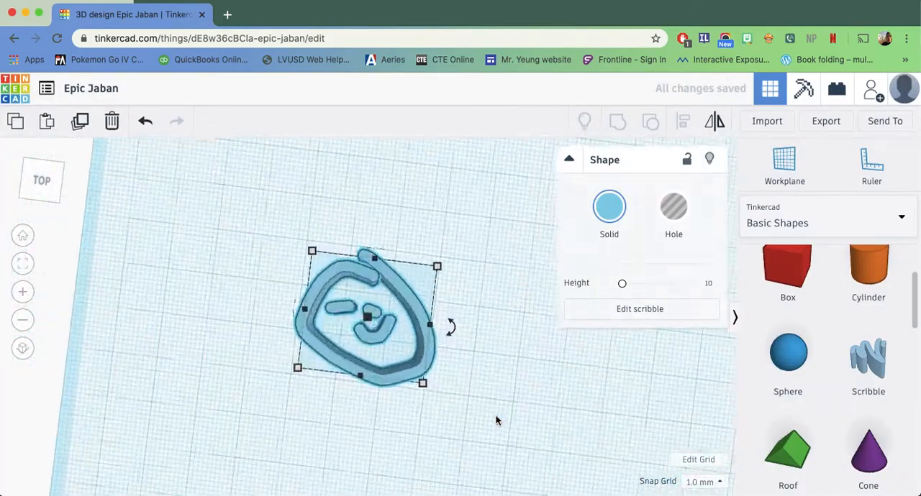
Look through the Basic Shapes library down to the last shapes, such as the star, ring, dice and diamond.
scroll(496, 415, "down", 2)
scroll(805, 424, "down", 10)
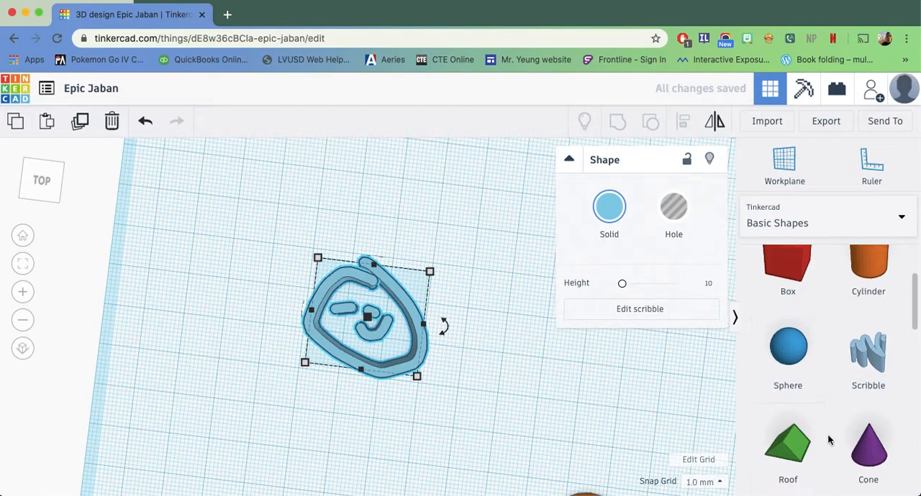
scroll(828, 431, "down", 5)
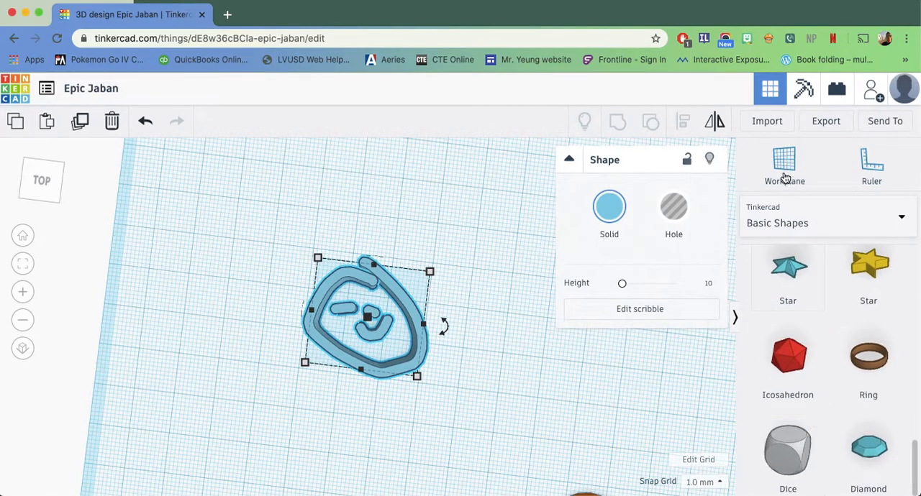
Open the Featured shape generators collection and look through its first page of shapes.
left_click(900, 219)
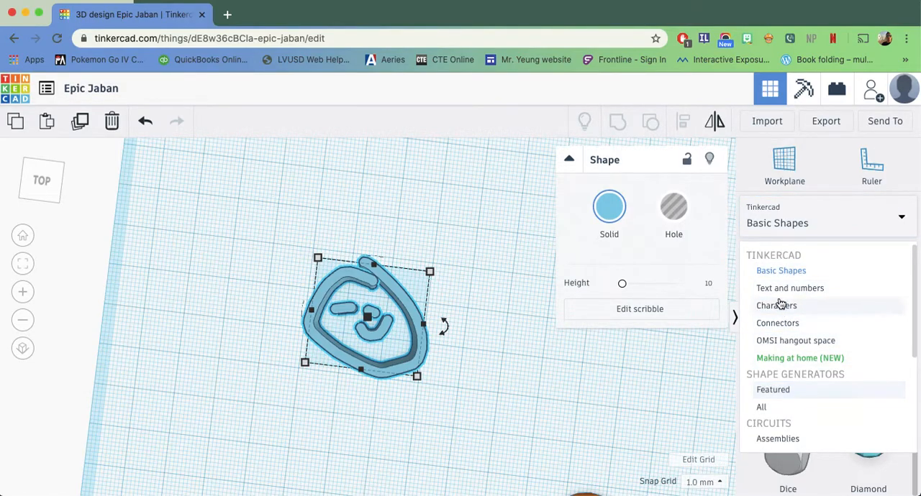
left_click(781, 390)
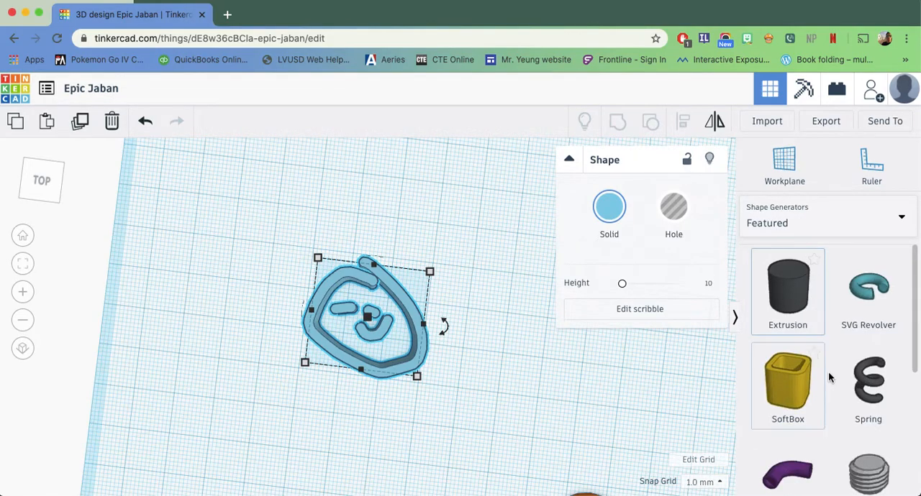
scroll(828, 379, "down", 5)
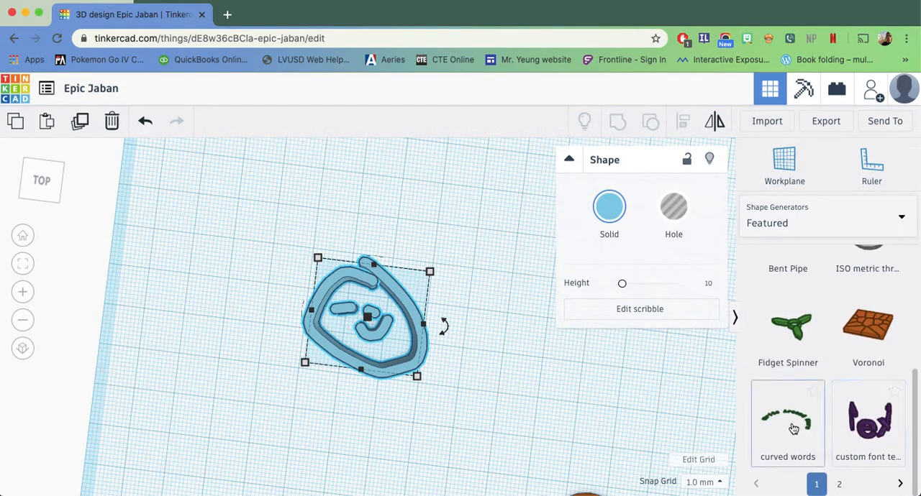
scroll(835, 412, "up", 3)
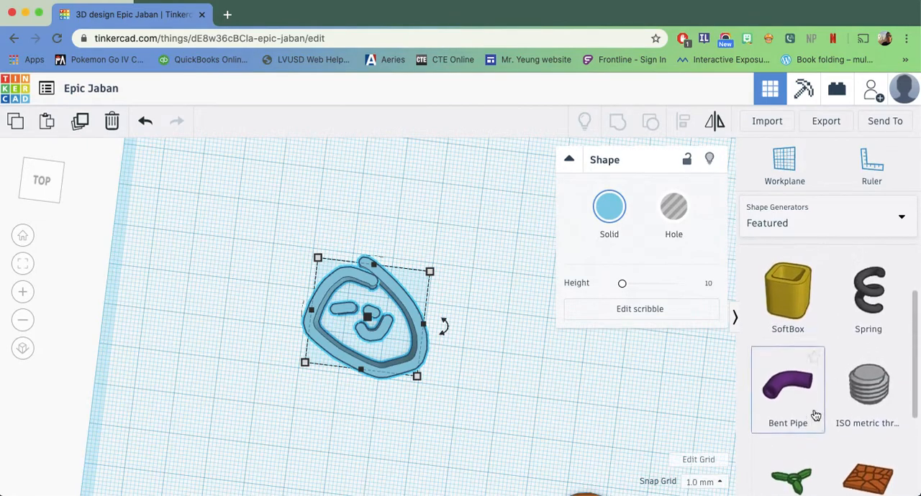
scroll(820, 388, "up", 2)
Return the shape library to Basic Shapes and view the scribble, box and cylinder together from an angle.
left_click(867, 225)
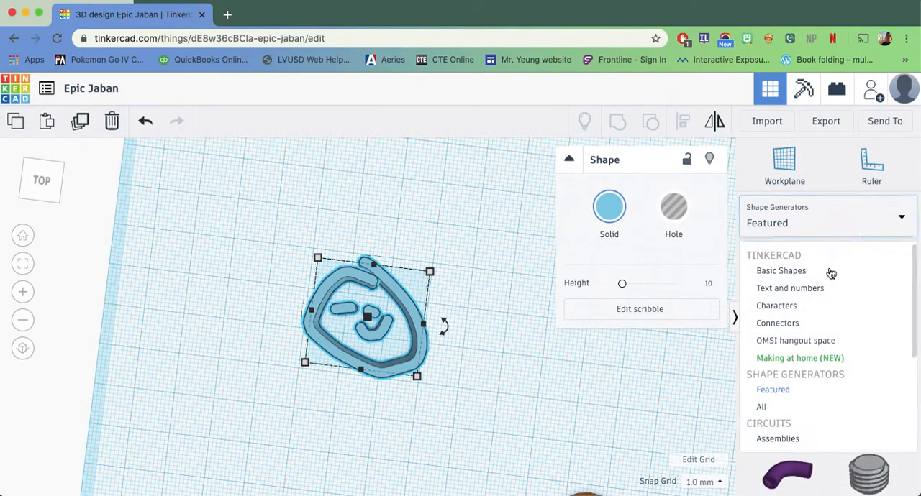
left_click(829, 273)
mouse_move(523, 347)
right_mouse_down()
mouse_move(485, 312)
mouse_move(463, 310)
mouse_move(475, 374)
mouse_move(492, 359)
right_mouse_up()
scroll(504, 302, "down", 6)
scroll(484, 338, "up", 2)
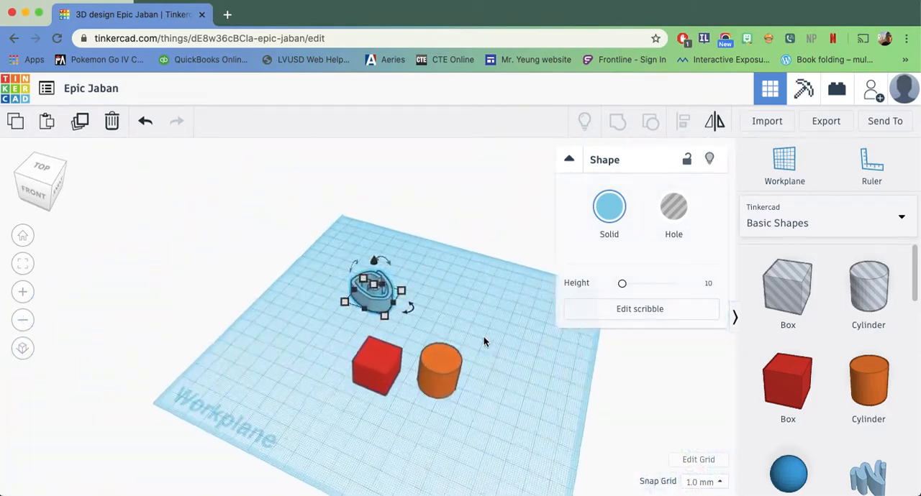